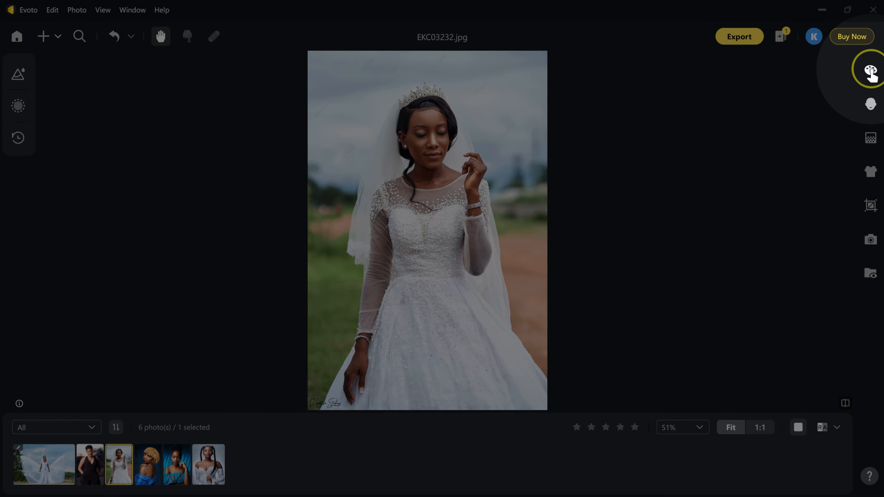
Switch the bride photo's editing to AI Color Adjustments and dismiss the Color Match format notice
click(871, 72)
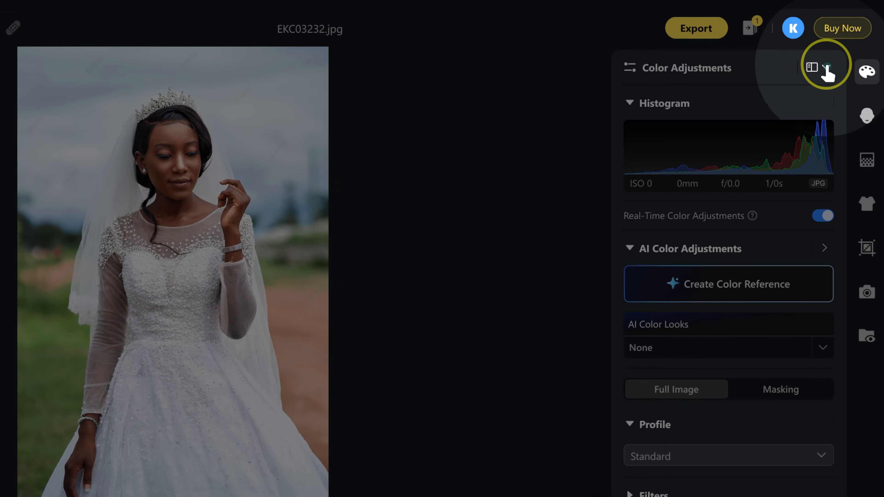
click(826, 66)
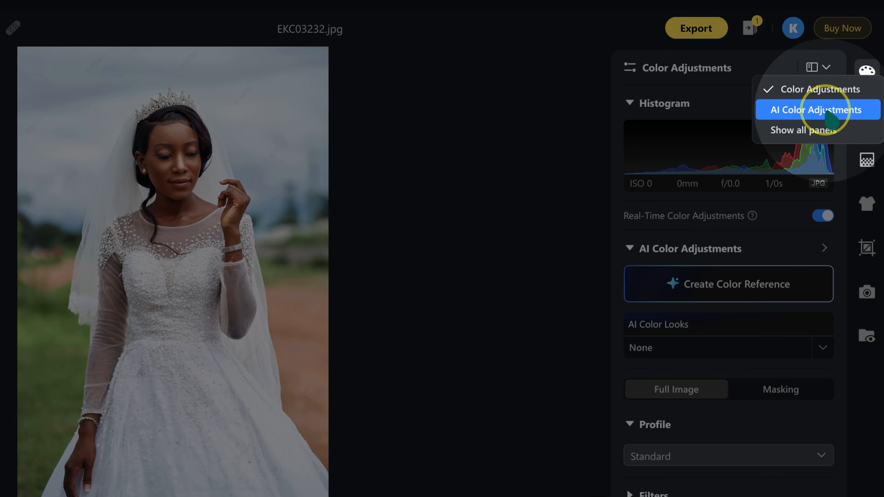
click(832, 115)
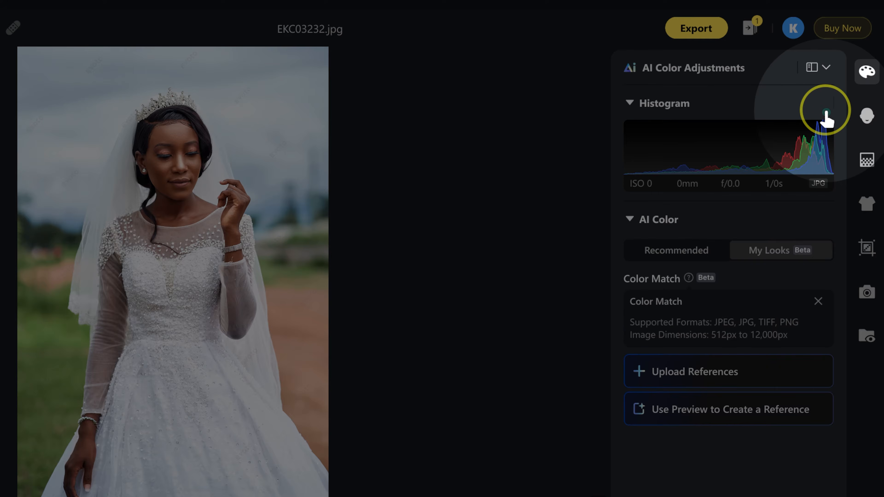
click(818, 301)
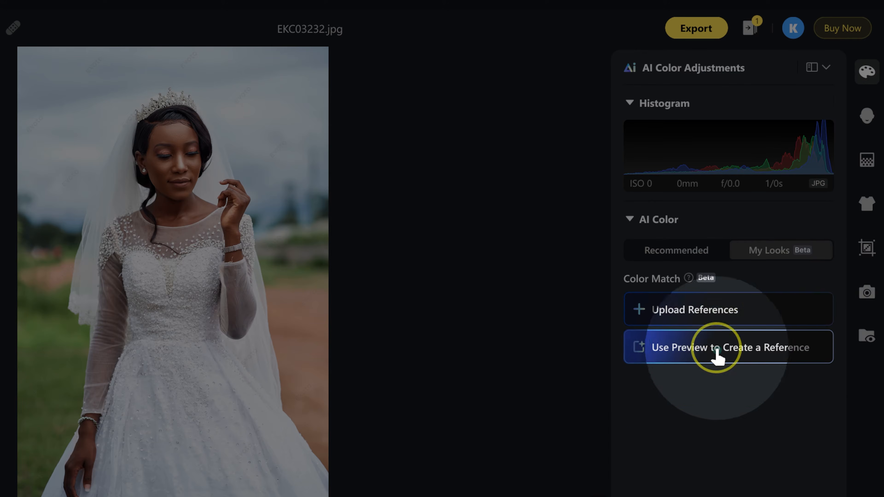
Upload the photo of the woman in the black jumpsuit, EKC08981 (6), as a Color Match reference
click(721, 311)
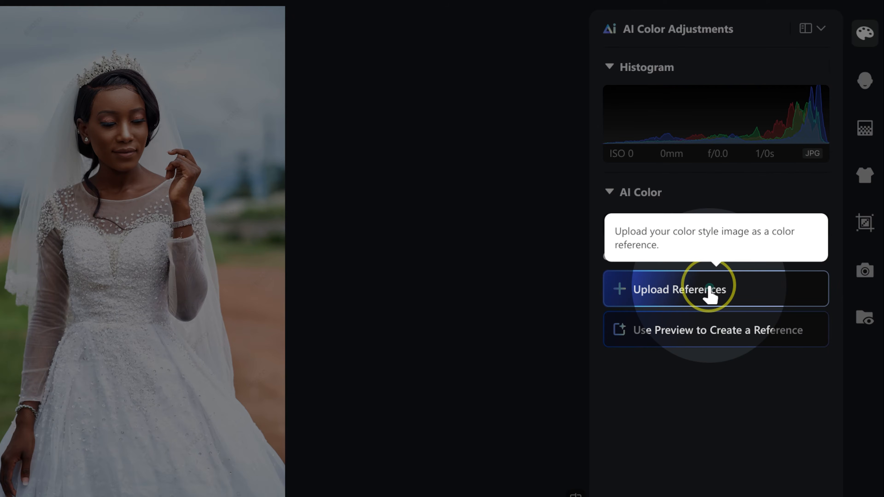
click(709, 290)
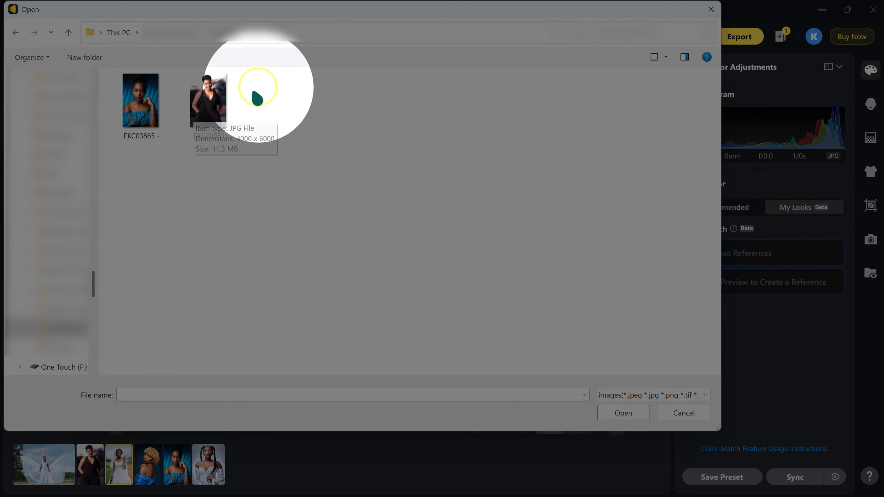
click(211, 99)
double_click(211, 98)
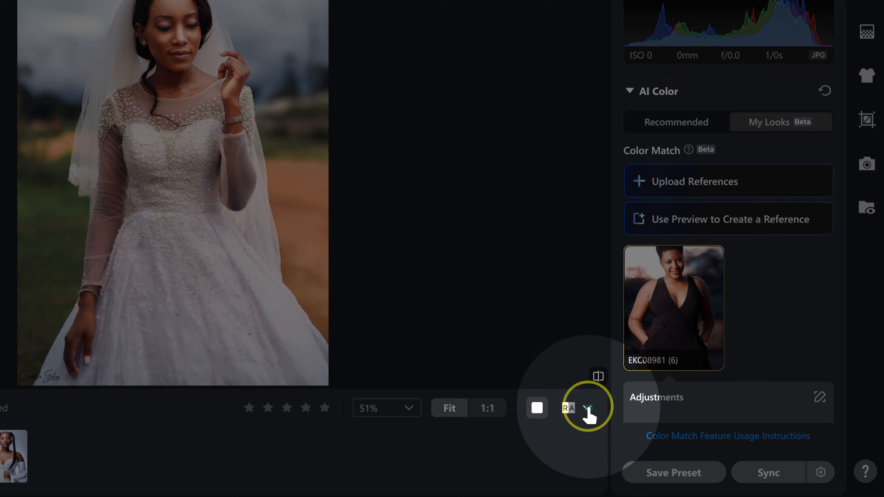
Show the bride photo beside its reference in Reference View and set the color match Amount to 60
click(592, 414)
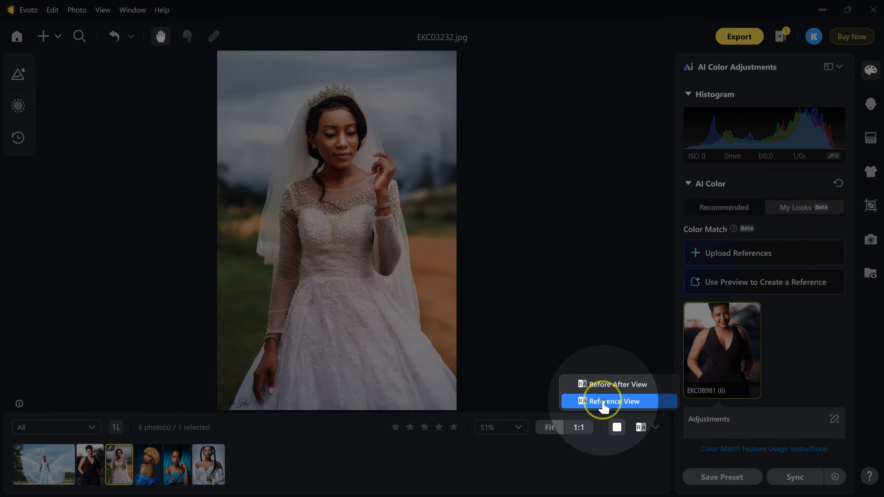
click(604, 405)
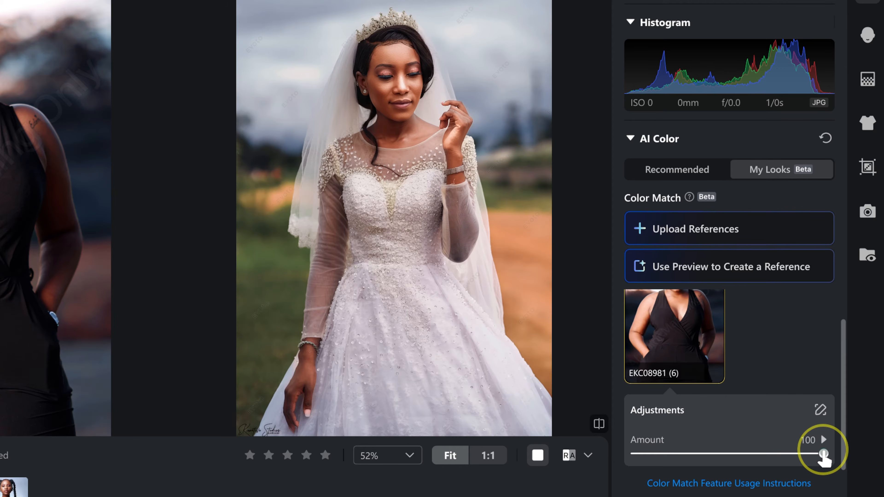
drag(824, 454, 748, 454)
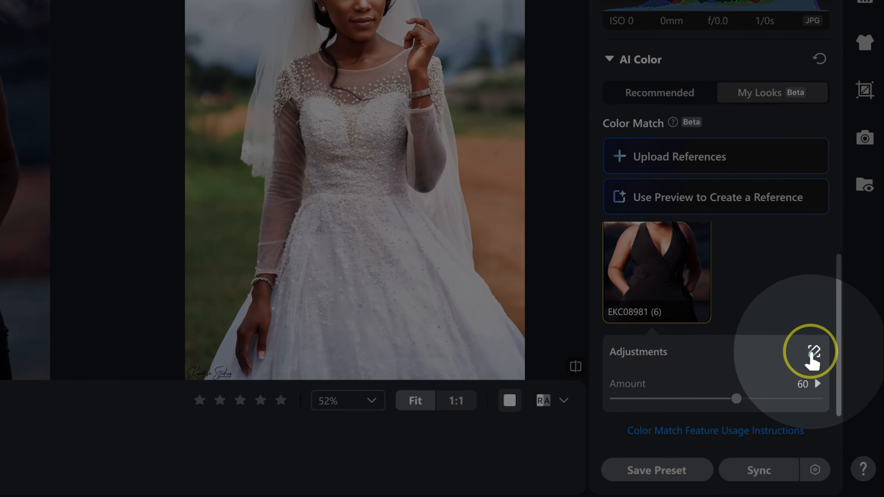
In the reference's detailed full-image adjustments, set Amount to 100, Tone to 40 and Color to 60
click(813, 355)
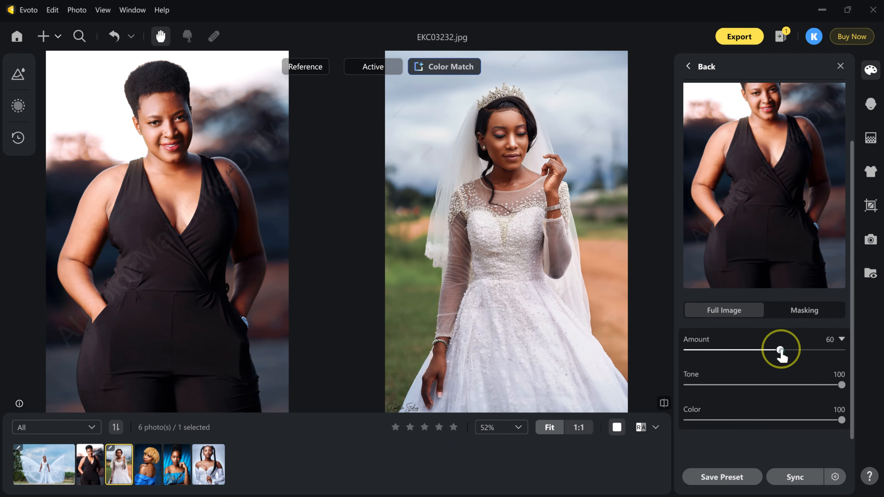
drag(781, 353, 876, 351)
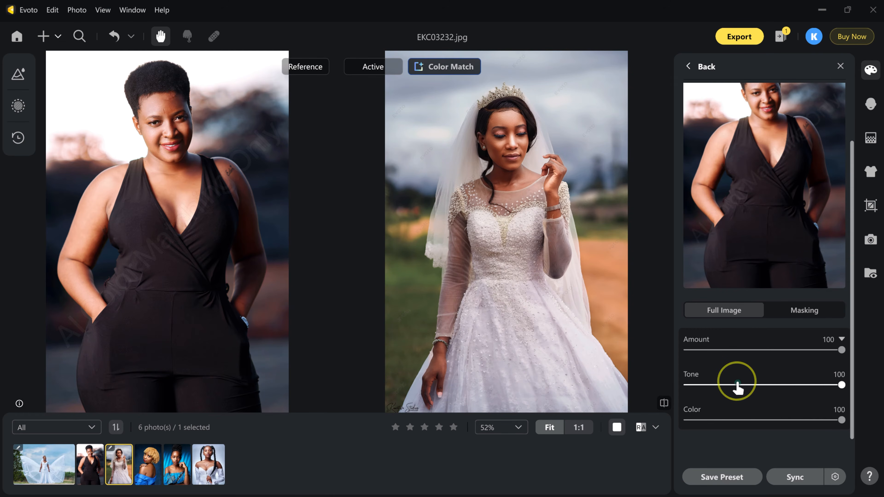
drag(838, 387, 748, 385)
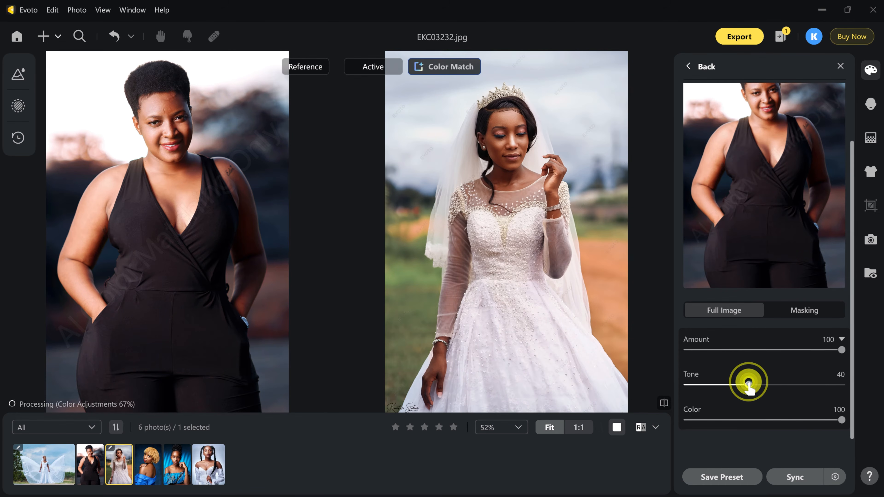
drag(842, 420, 780, 421)
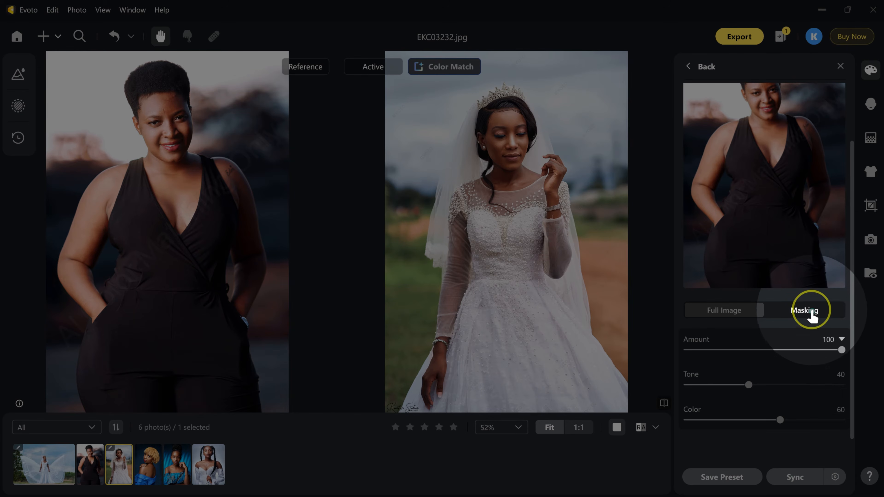
Reset the full-image Tone and Color to 100 and bring up the Masking adjustments
click(813, 316)
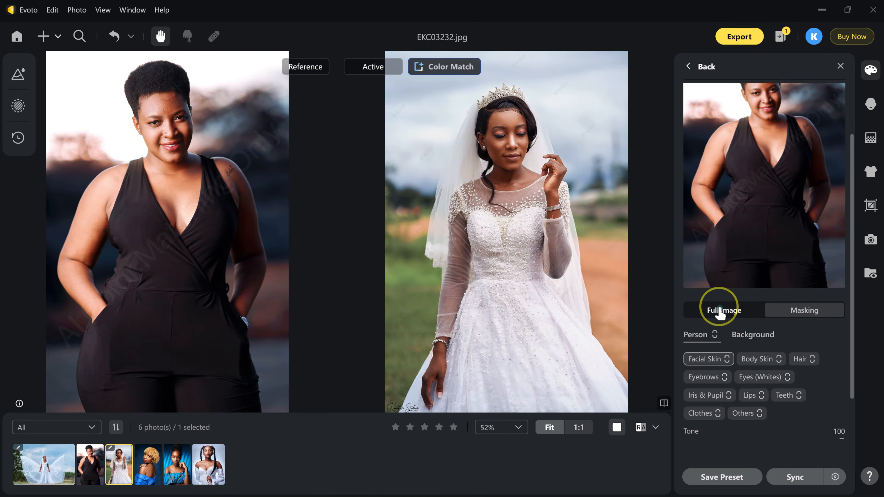
click(727, 314)
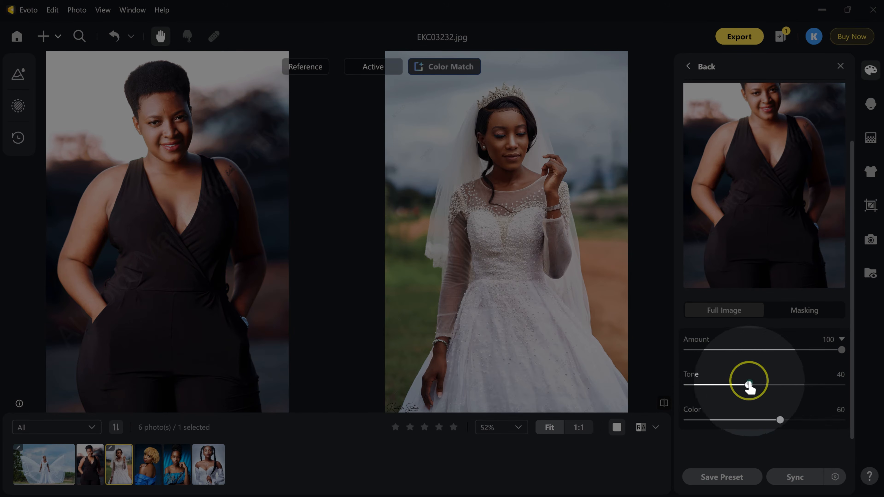
double_click(751, 385)
click(781, 420)
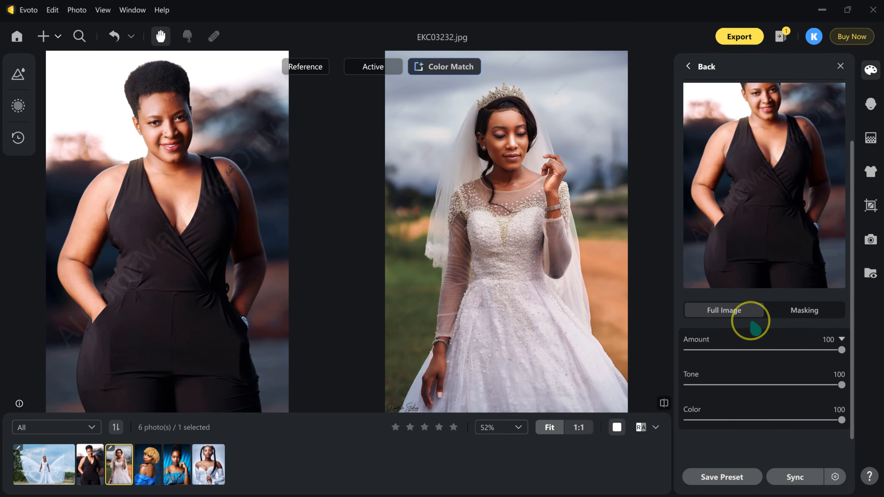
click(806, 310)
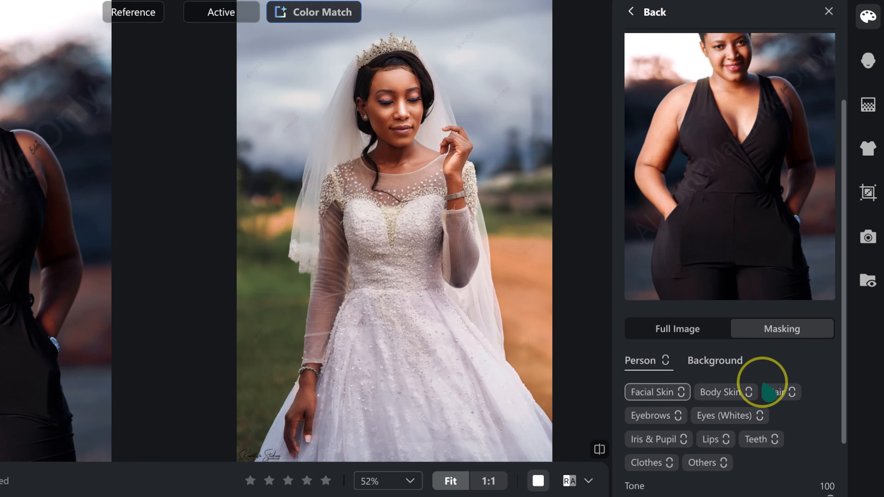
scroll(768, 392, down, 2)
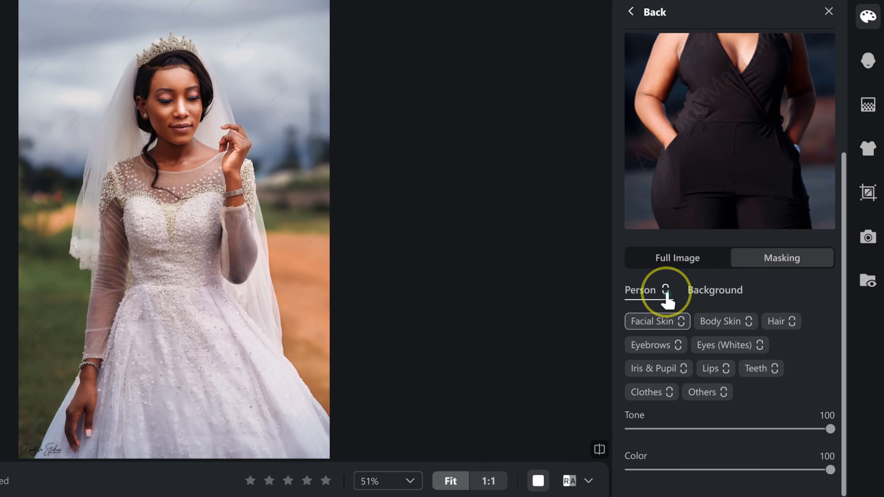
Link all the Person mask areas and set their Tone and Color to 0
click(666, 290)
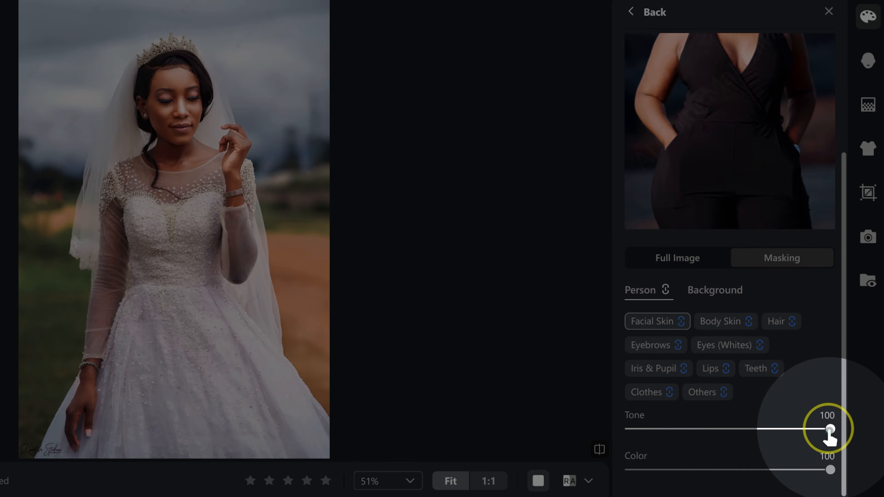
drag(830, 431, 627, 429)
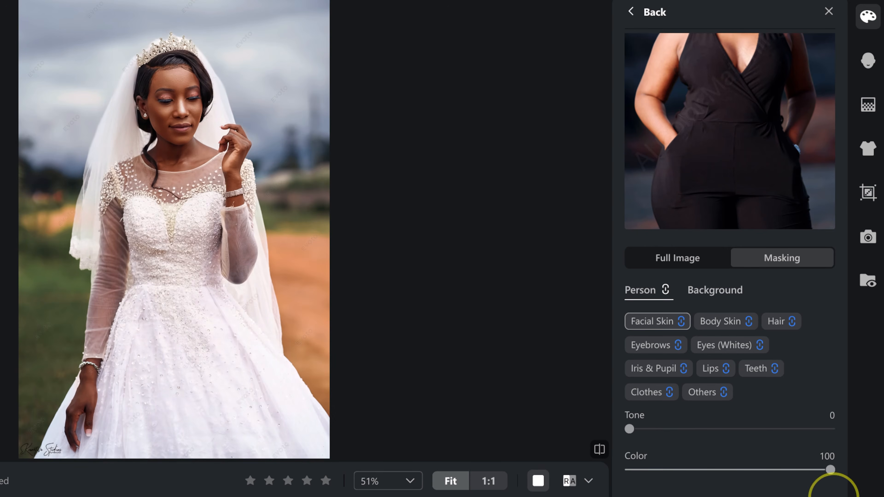
drag(830, 471, 518, 451)
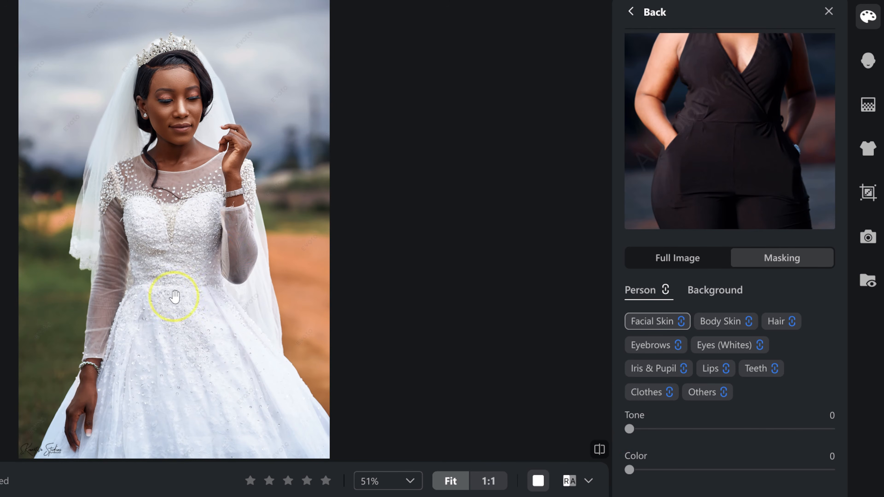
Try the Background mask with Tone and Color at 0, and restore both to 100
click(700, 290)
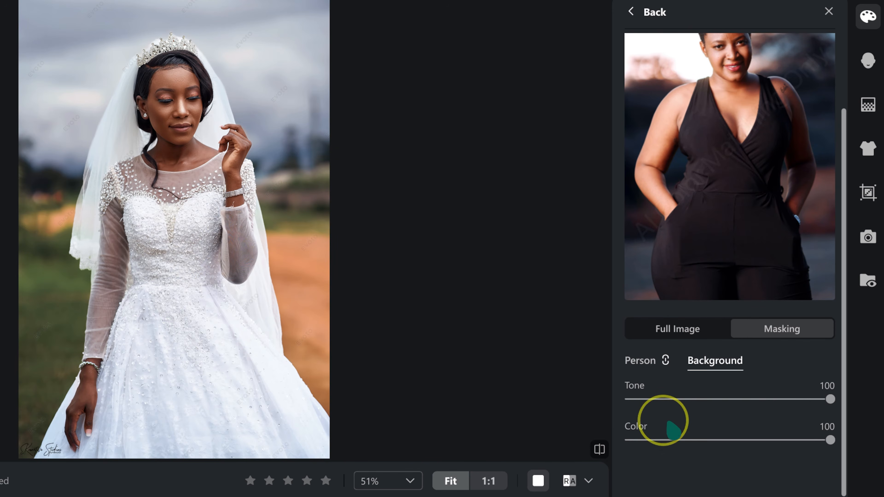
drag(831, 399, 542, 399)
drag(831, 441, 616, 435)
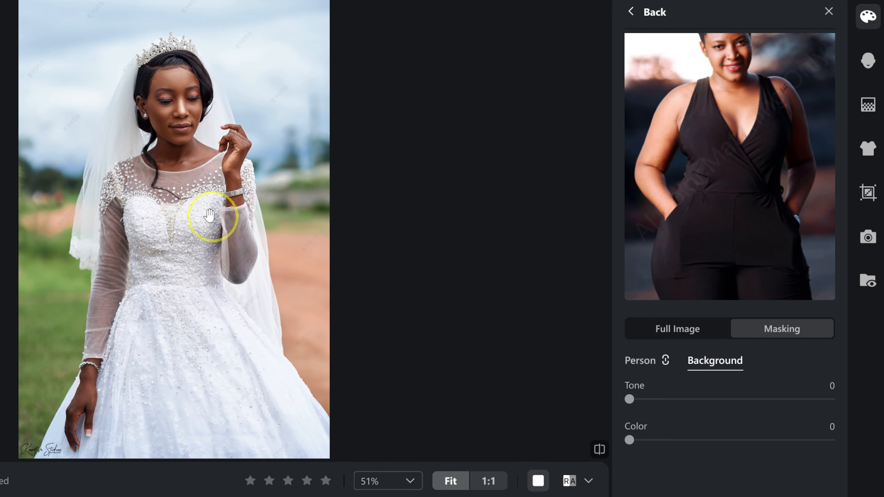
double_click(629, 440)
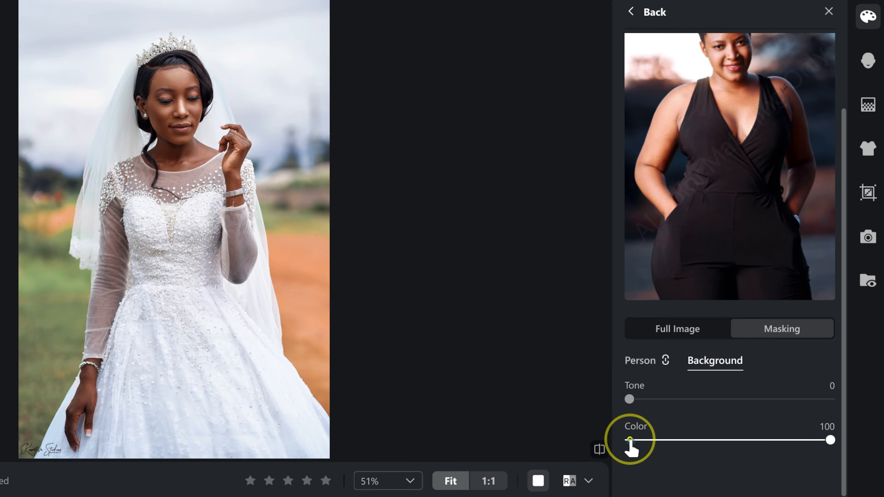
double_click(631, 399)
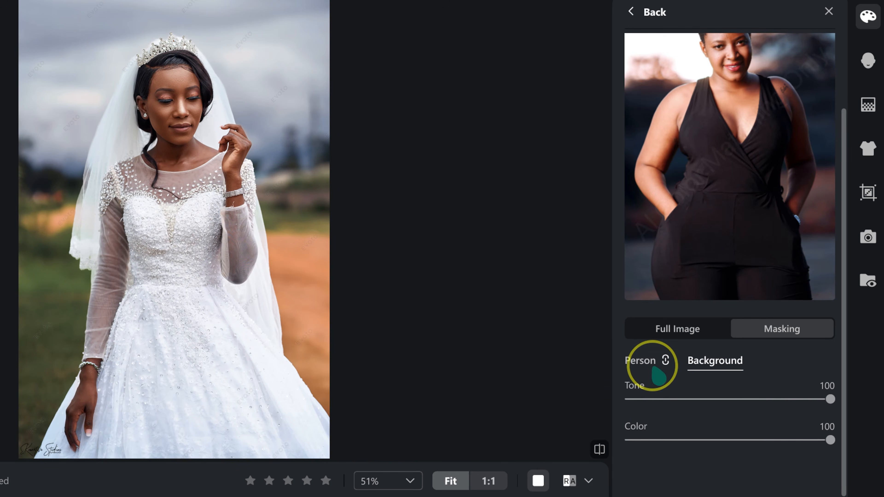
Restore Tone and Color to 100 for the linked Person areas and unlink them
click(641, 361)
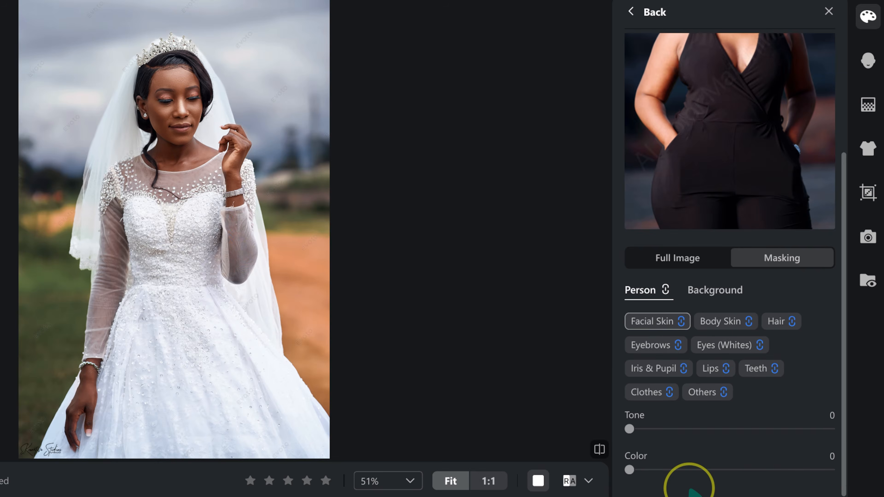
scroll(682, 478, down, 2)
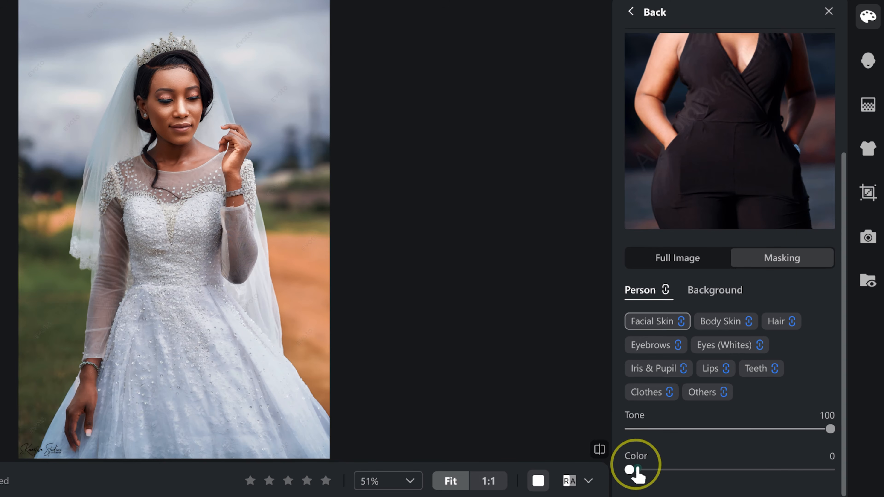
double_click(629, 469)
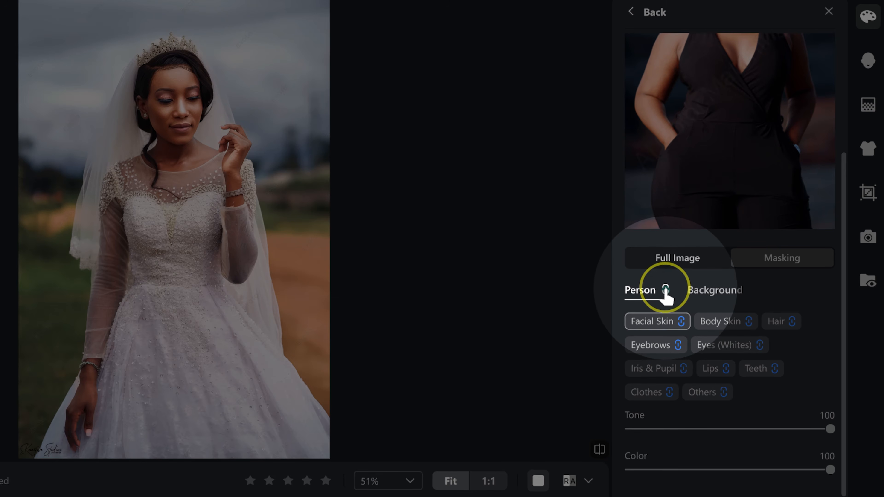
click(665, 292)
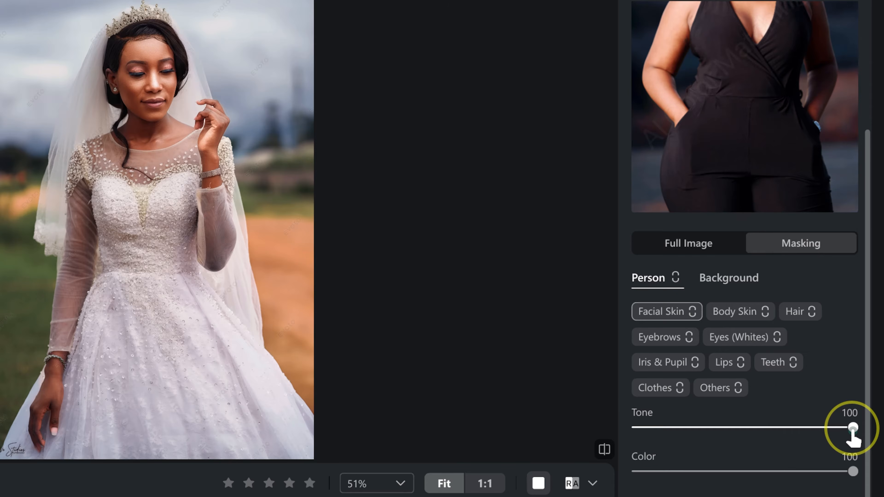
Set the mask Tone to 60 for Facial Skin and 85 for Body Skin
drag(853, 432, 768, 433)
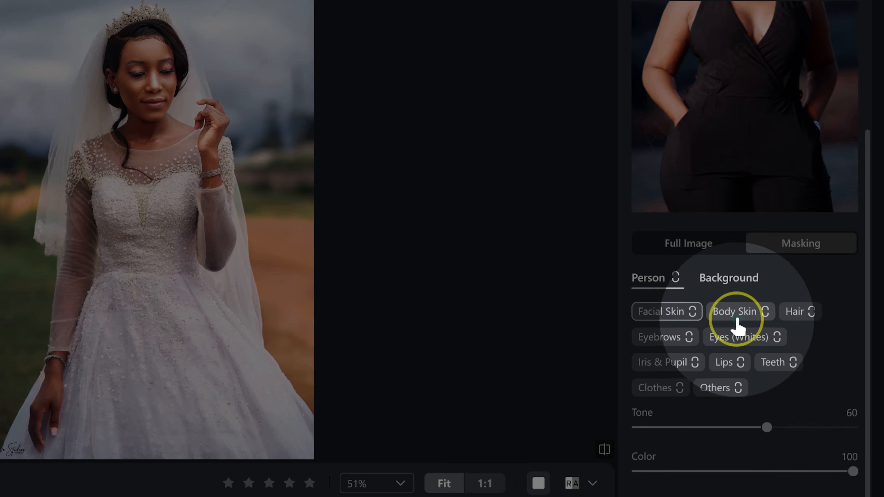
click(752, 314)
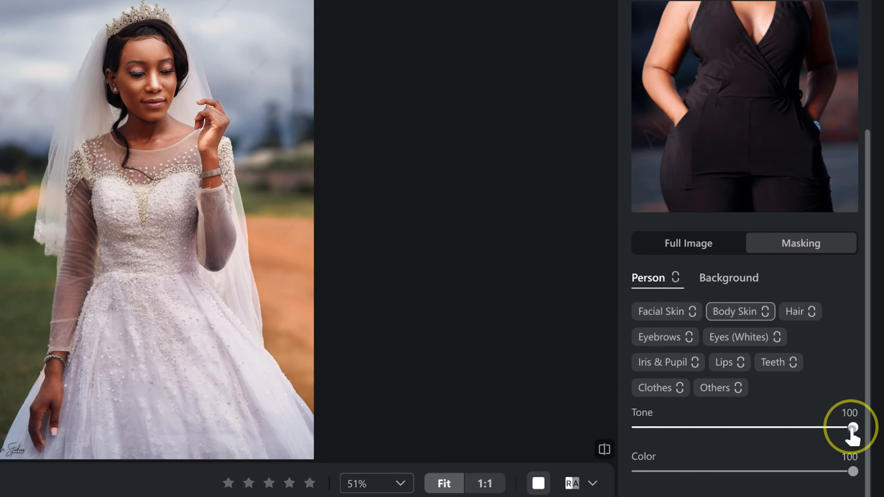
drag(853, 430, 821, 429)
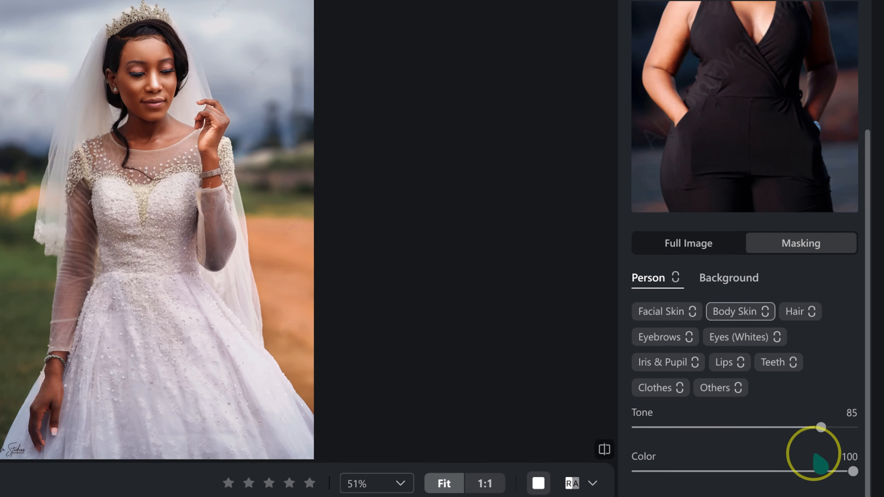
Set the mask Tone to 15 for Hair and 85 for Eyebrows
click(802, 318)
drag(853, 428, 668, 429)
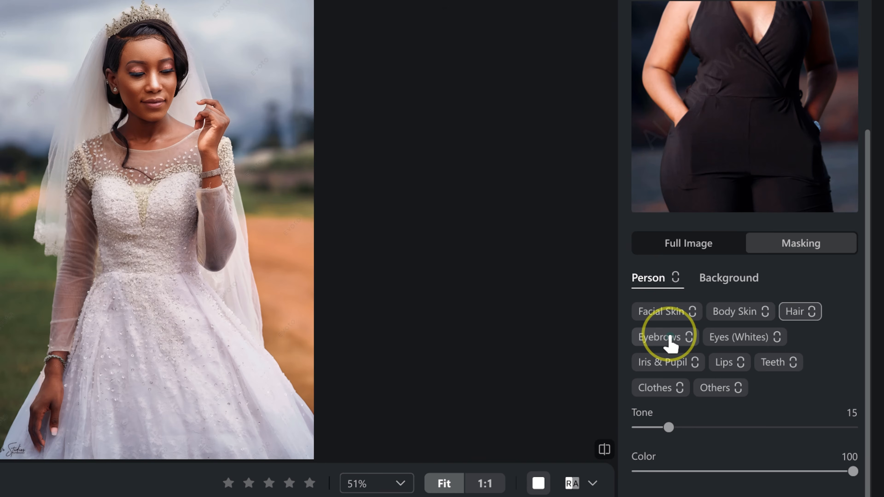
click(670, 339)
drag(852, 428, 819, 429)
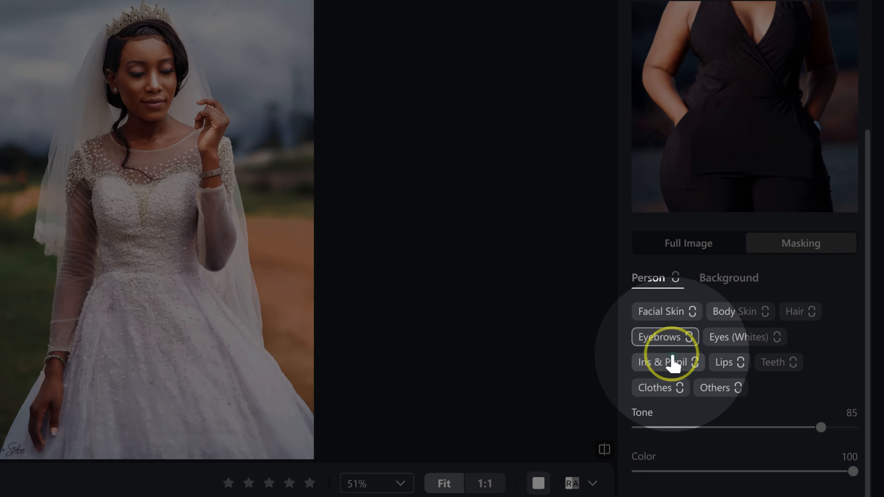
Set the mask Tone to 90 for Lips, and Tone to 30 with Color at 0 for Clothes
click(727, 369)
drag(853, 428, 832, 428)
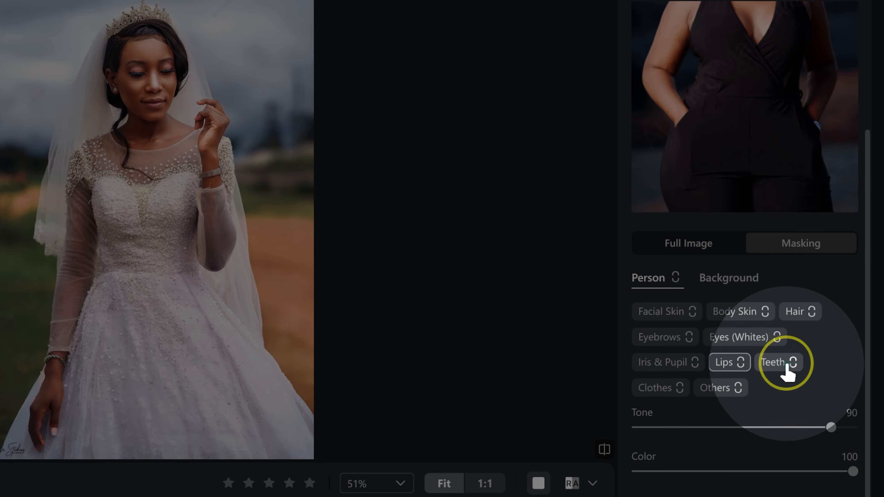
click(665, 392)
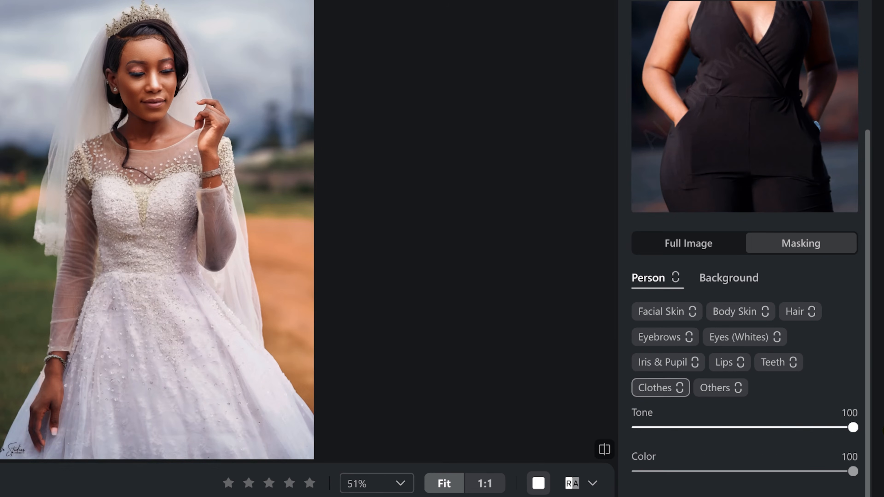
drag(853, 428, 702, 428)
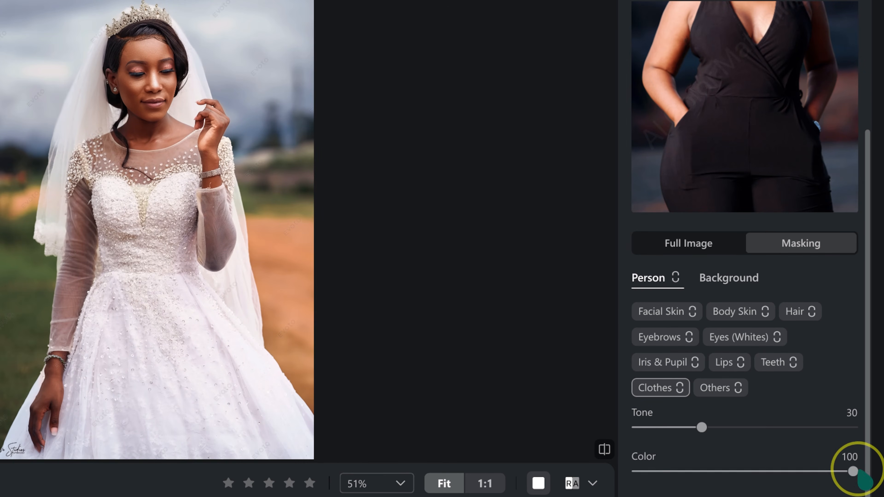
drag(852, 472, 593, 482)
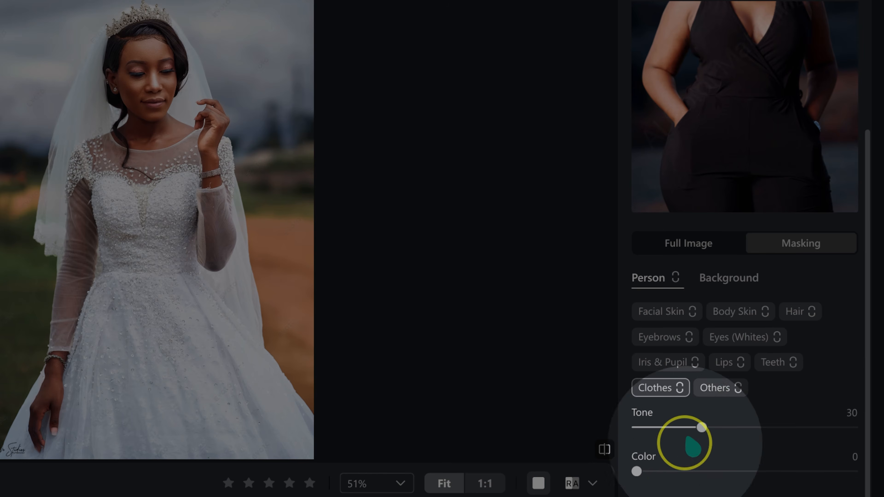
Set the mask Tone to 20 for Others and compare the bride photo before and after the edits
click(718, 388)
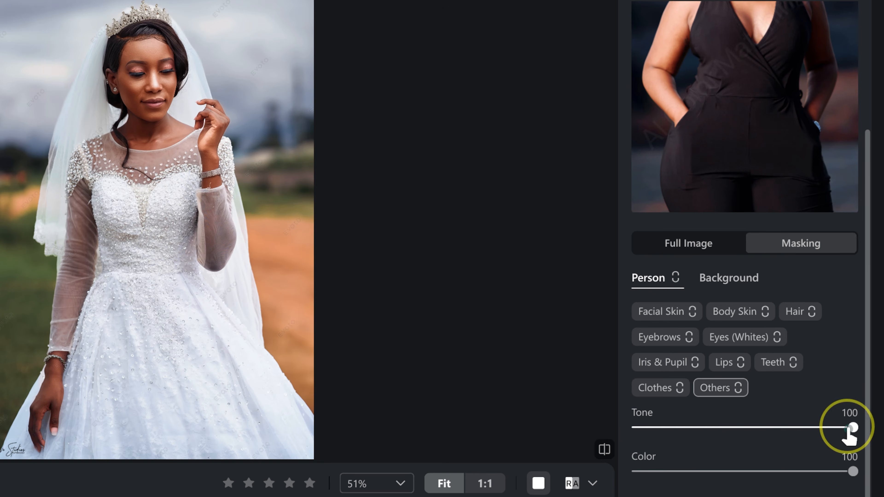
drag(853, 427, 679, 431)
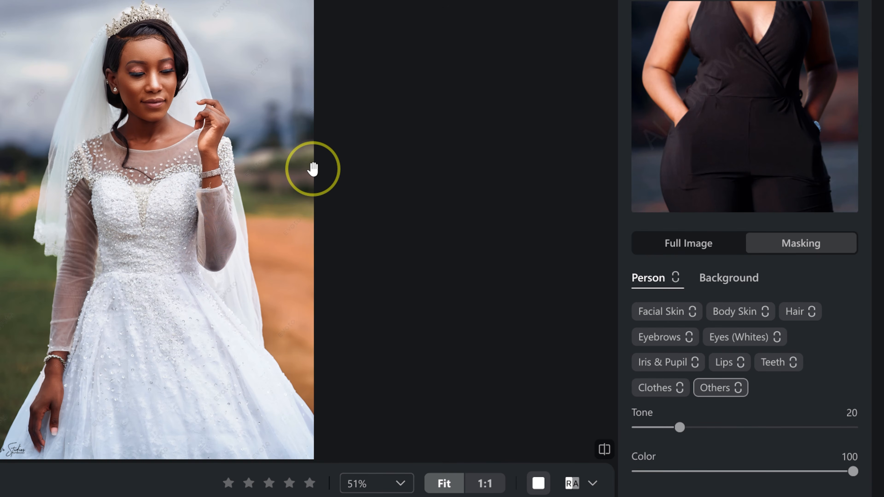
key(backslash)
key(backslash)
key(backslash)
key(backslash)
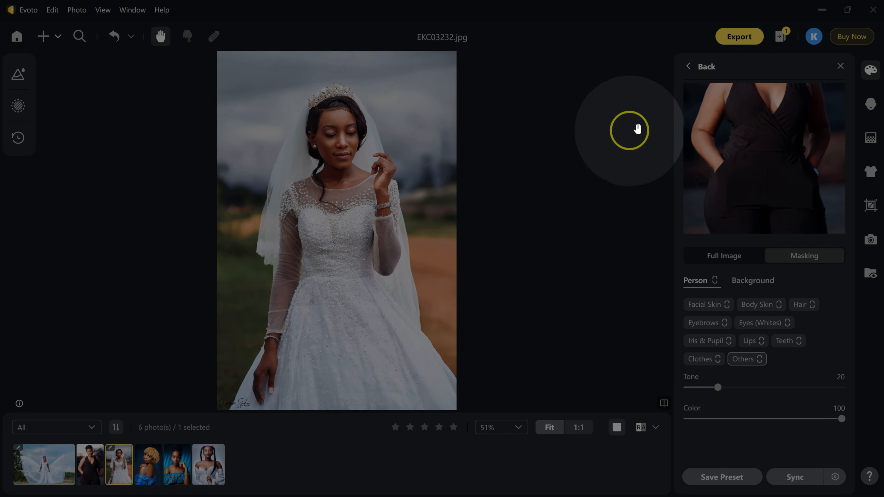
Leave the match mask settings, switch to Color Adjustments, and slightly increase one of the bride photo's manual adjustments
click(641, 0)
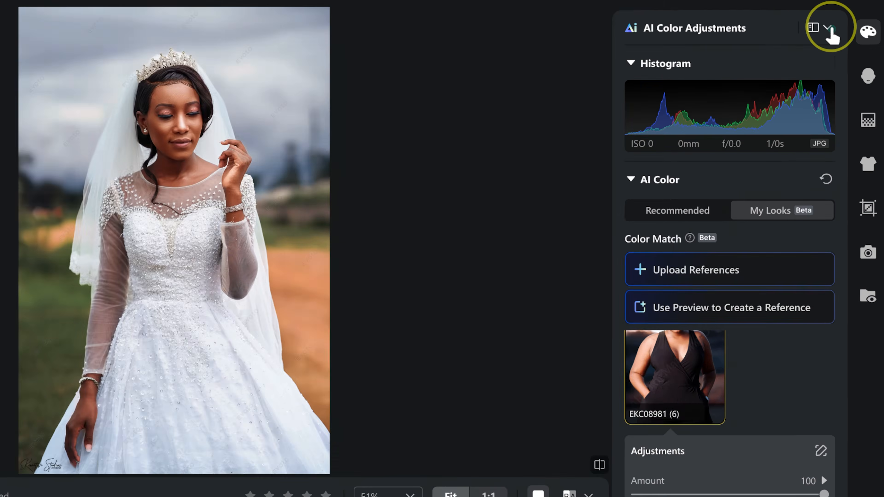
click(839, 67)
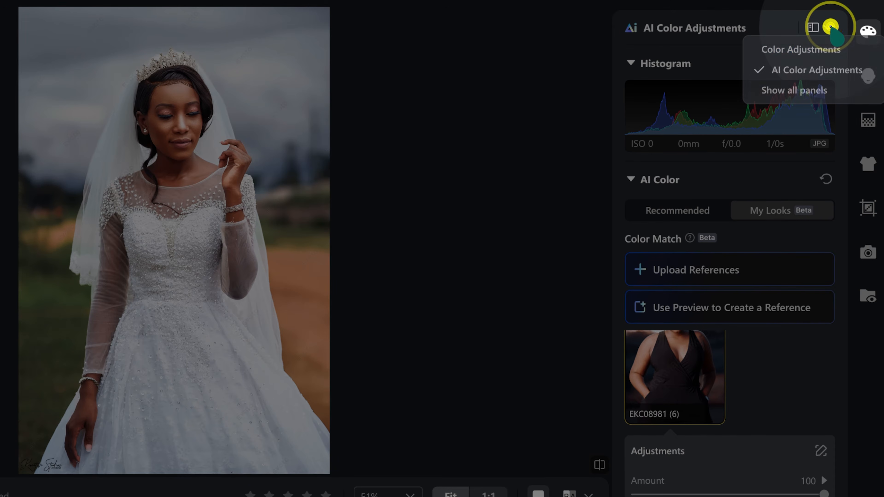
click(820, 53)
scroll(734, 320, down, 10)
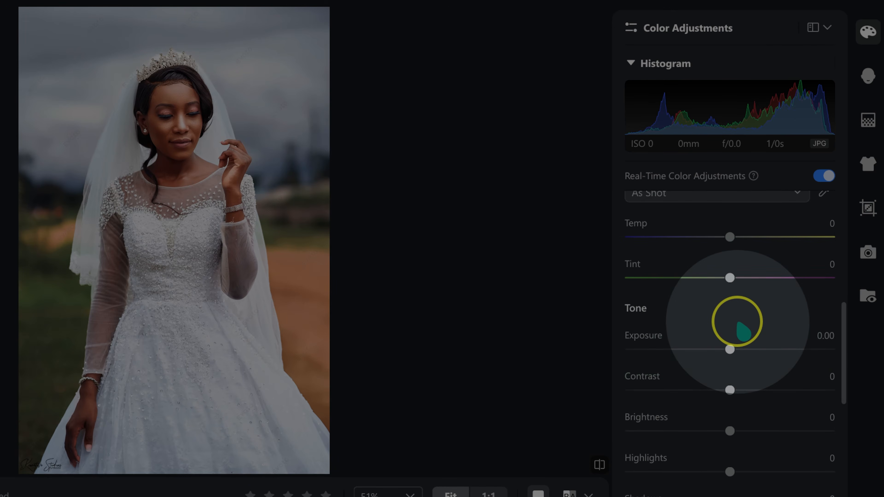
scroll(740, 326, down, 3)
mouse_move(730, 296)
mouse_down()
mouse_move(649, 308)
mouse_move(833, 302)
mouse_move(742, 306)
mouse_move(740, 297)
mouse_up()
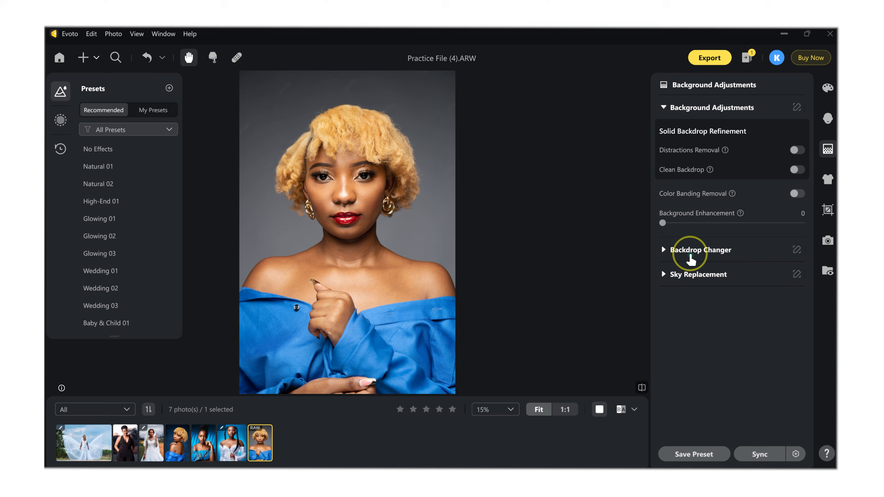
Try the Gray04 backdrop on the portrait in Backdrop Changer, and replace it with the Fabric05 backdrop
click(695, 254)
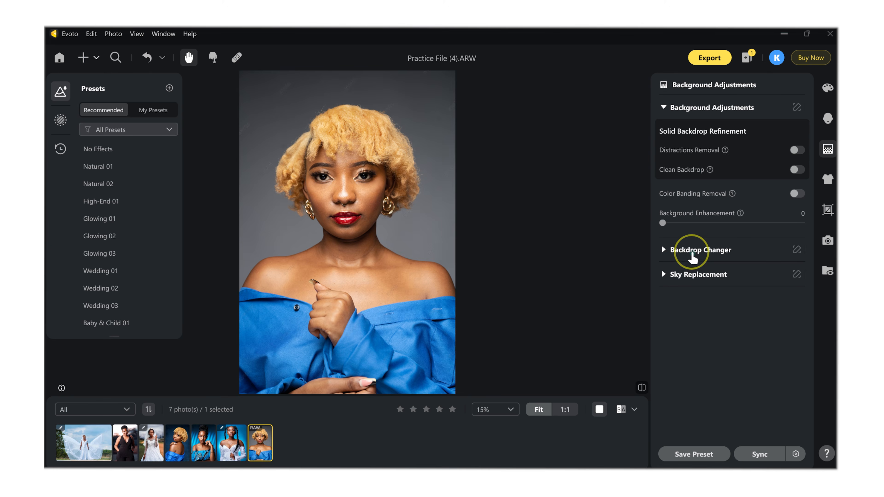
click(789, 360)
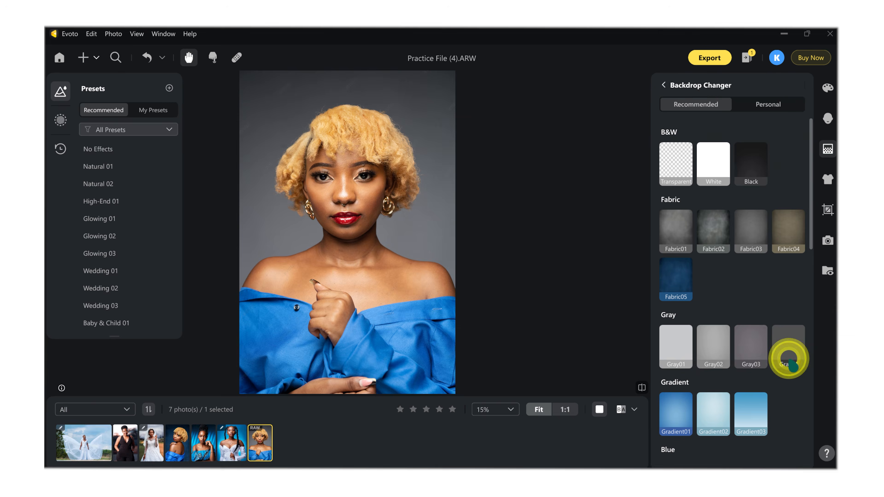
click(677, 279)
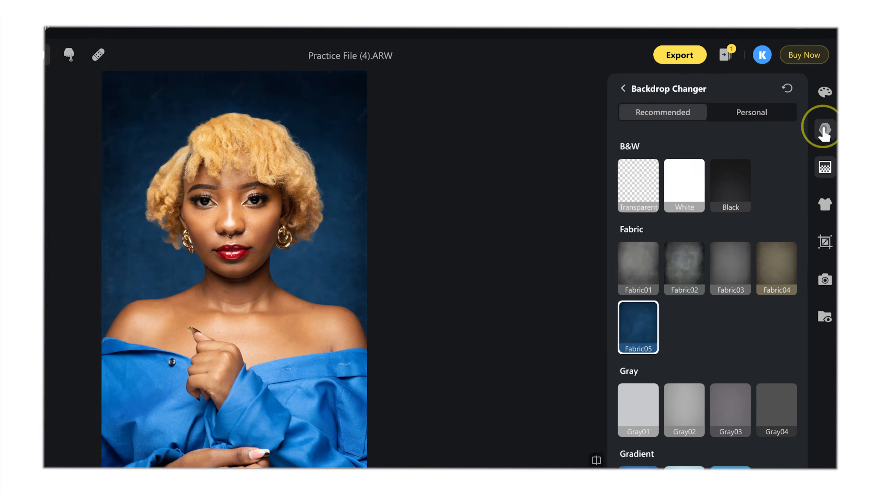
Open Skin Retouching in Portrait Retouching and set the facial skin's Even (Dodge & Burn) to 100
click(828, 118)
scroll(658, 209, down, 10)
click(733, 298)
scroll(685, 397, down, 5)
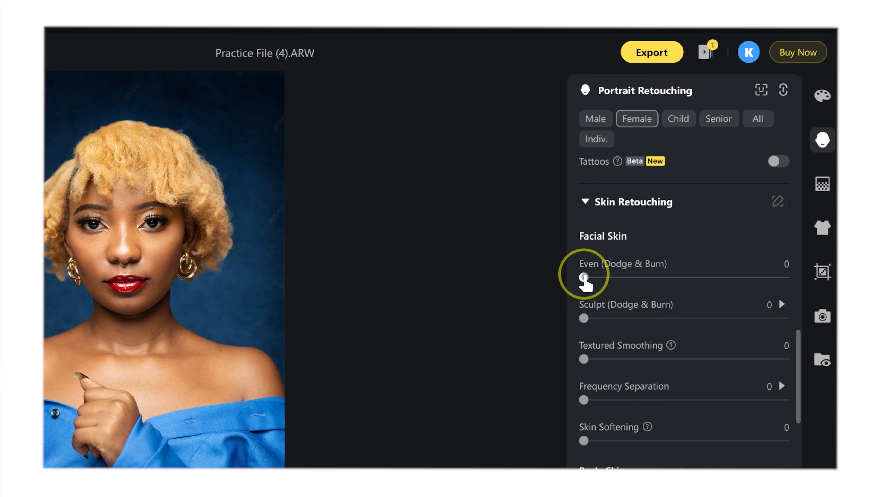
drag(584, 278, 788, 277)
Set the facial skin's Sculpt (Dodge & Burn) to 75 and Textured Smoothing to 66
drag(583, 319, 586, 319)
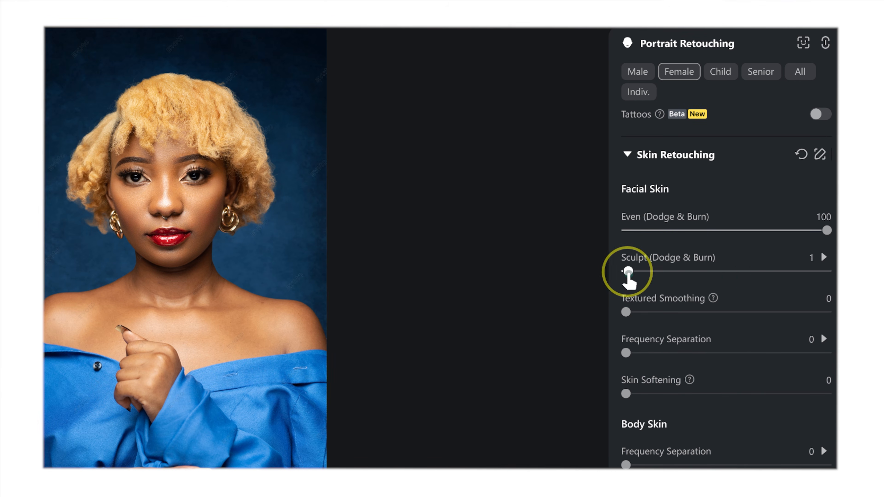
mouse_move(627, 271)
mouse_down()
mouse_move(821, 277)
mouse_move(776, 280)
mouse_up()
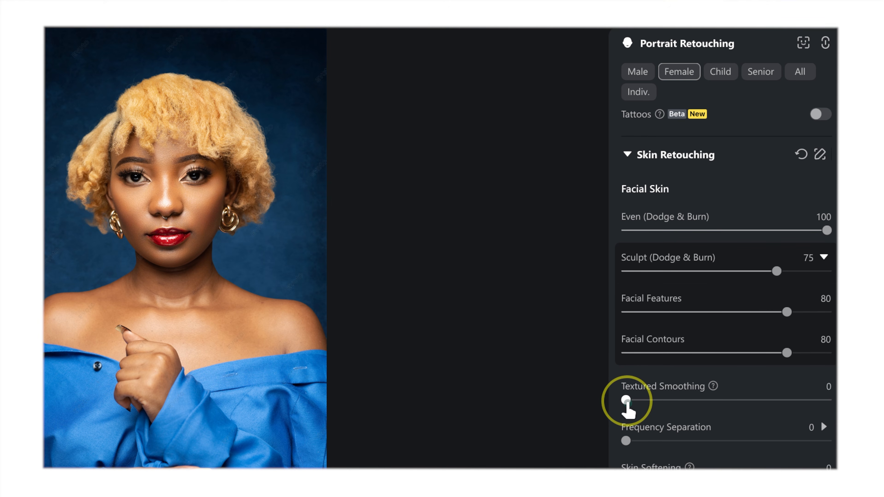
drag(627, 401, 758, 402)
scroll(697, 453, down, 3)
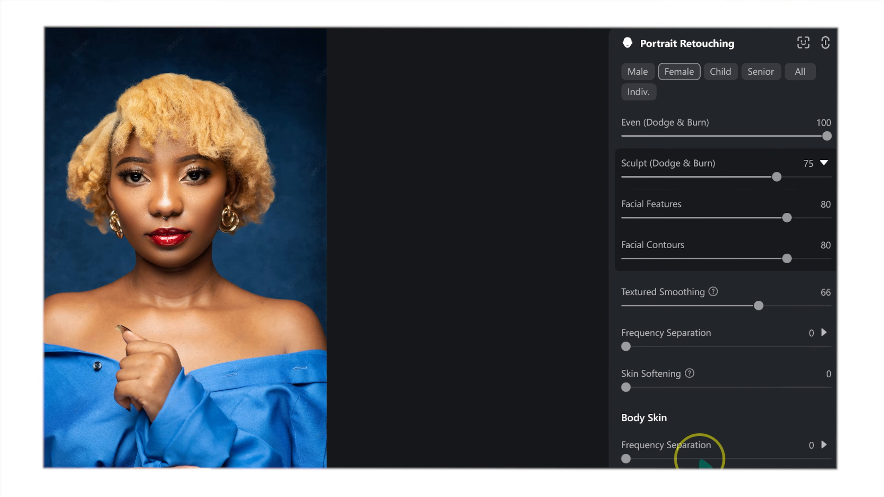
scroll(673, 460, down, 10)
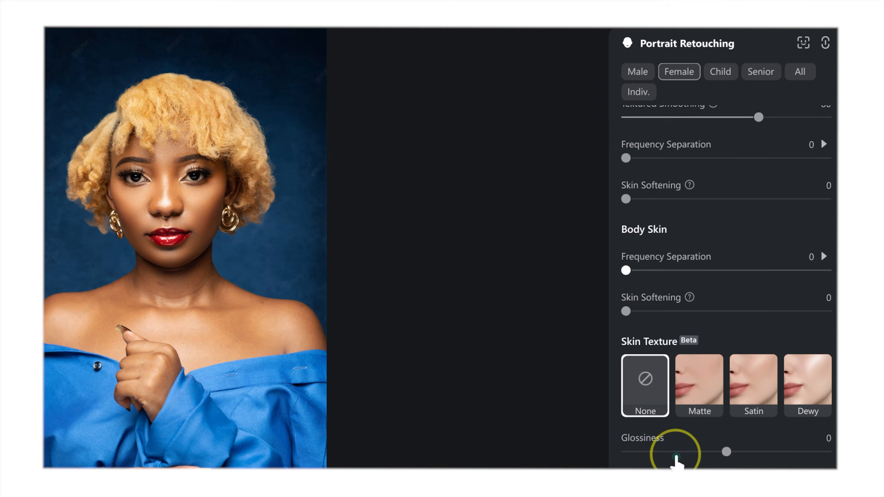
scroll(677, 456, down, 6)
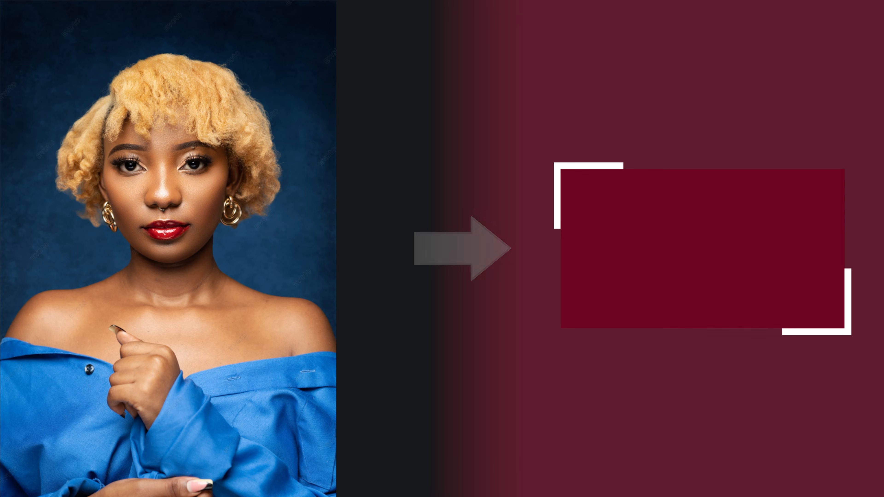